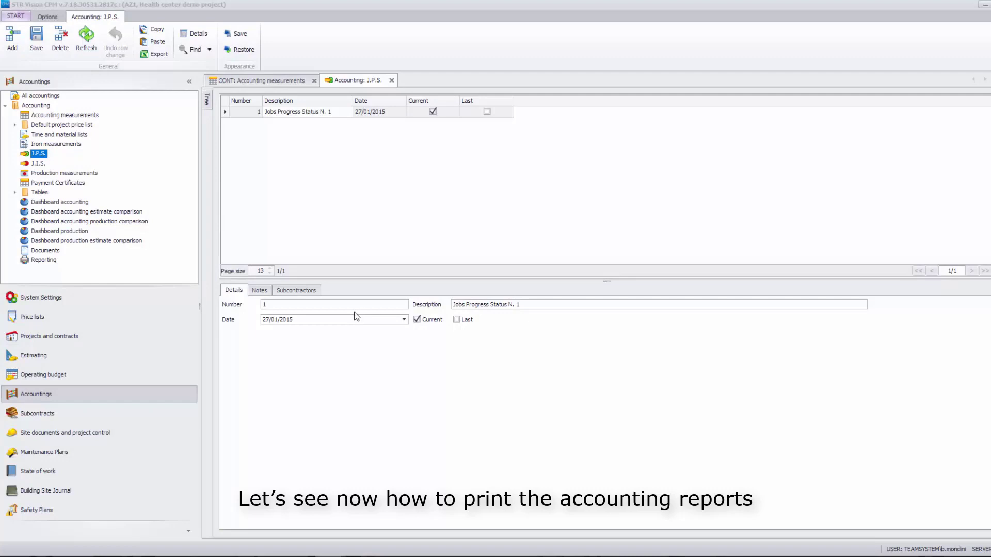
{"action": "left_click", "coordinate": [389, 110]}
{"action": "left_click_drag", "start_coordinate": [389, 110], "coordinate": [355, 113]}
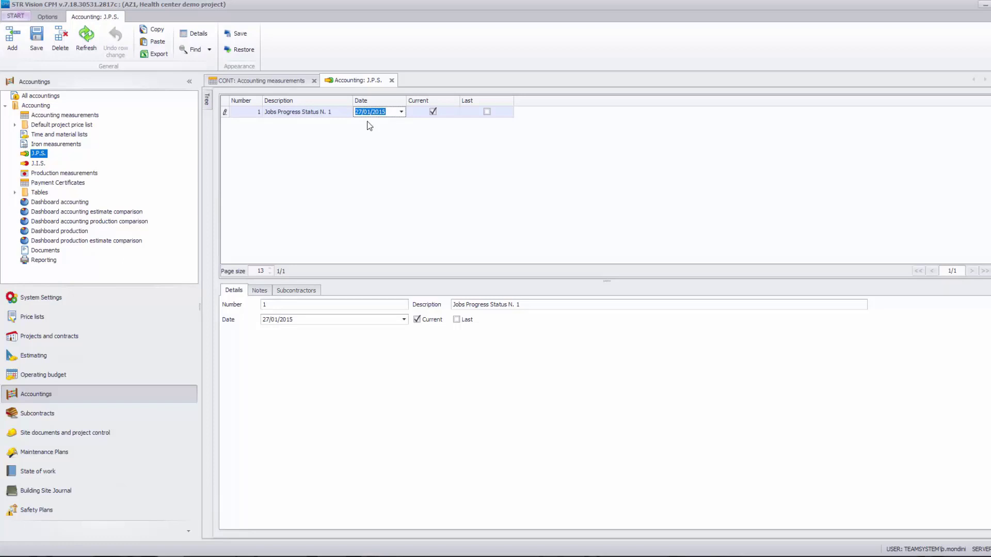
{"action": "key", "text": "Escape"}
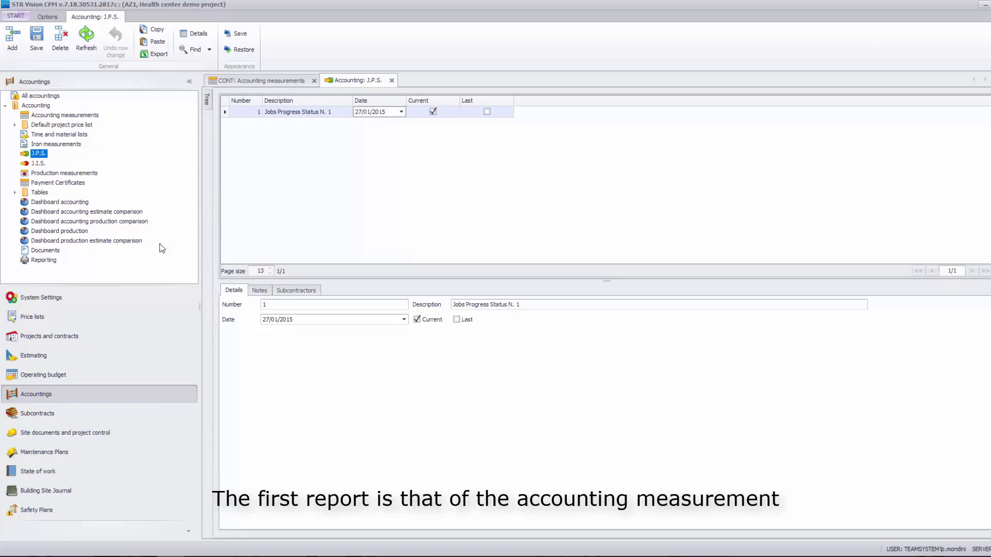
Open the accounting's Reporting list and review the print measures and print type choices of the Accounting measurements report
{"action": "left_click", "coordinate": [51, 260]}
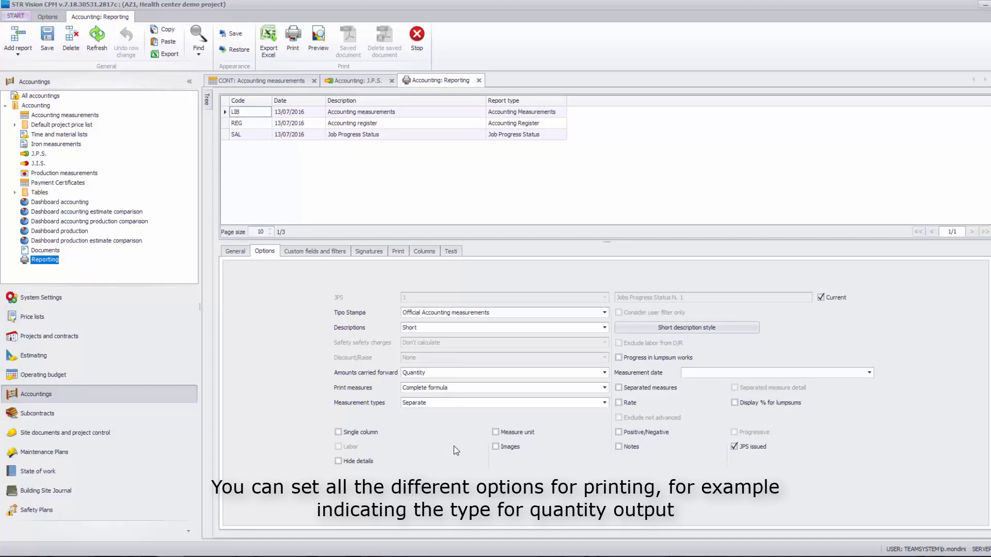
{"action": "left_click", "coordinate": [461, 388]}
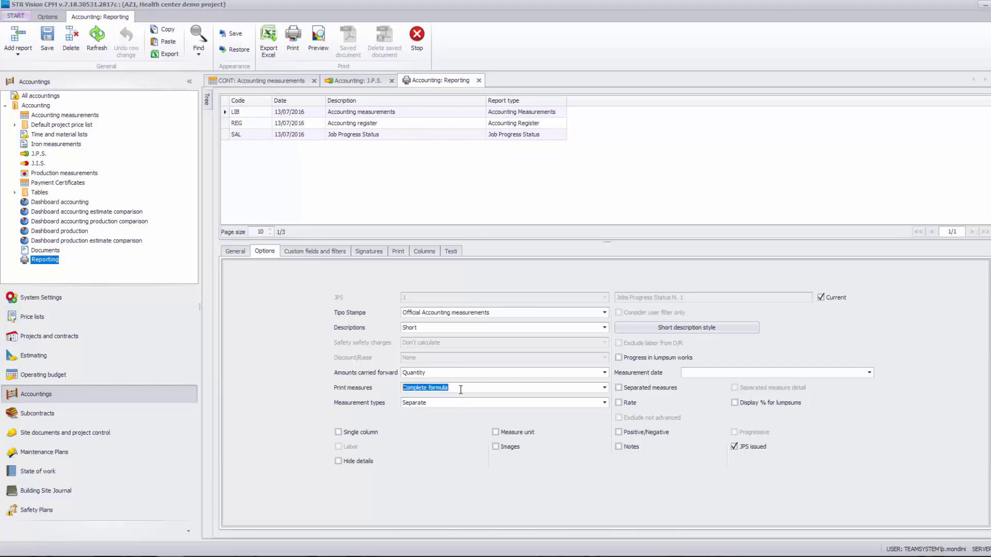
{"action": "left_click", "coordinate": [604, 387]}
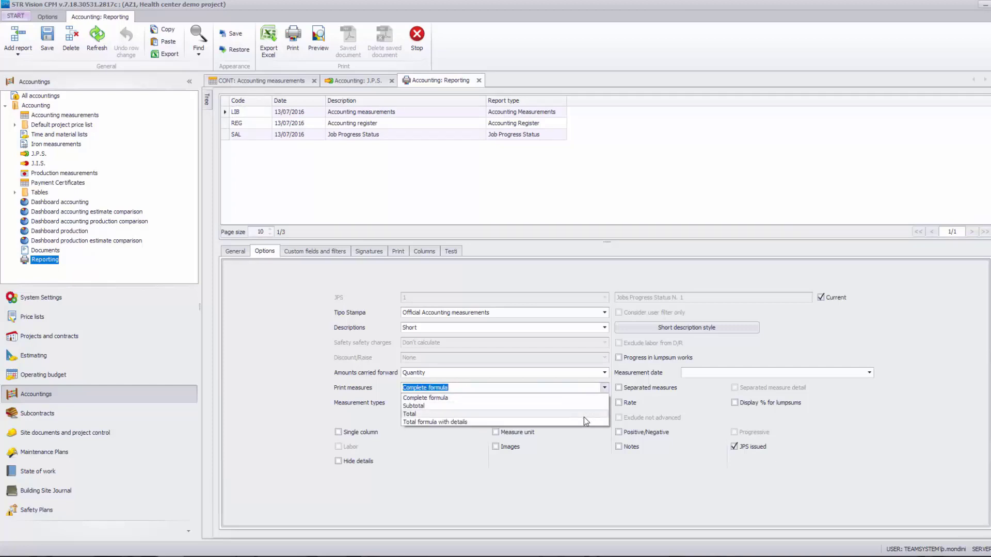
{"action": "left_click", "coordinate": [482, 437]}
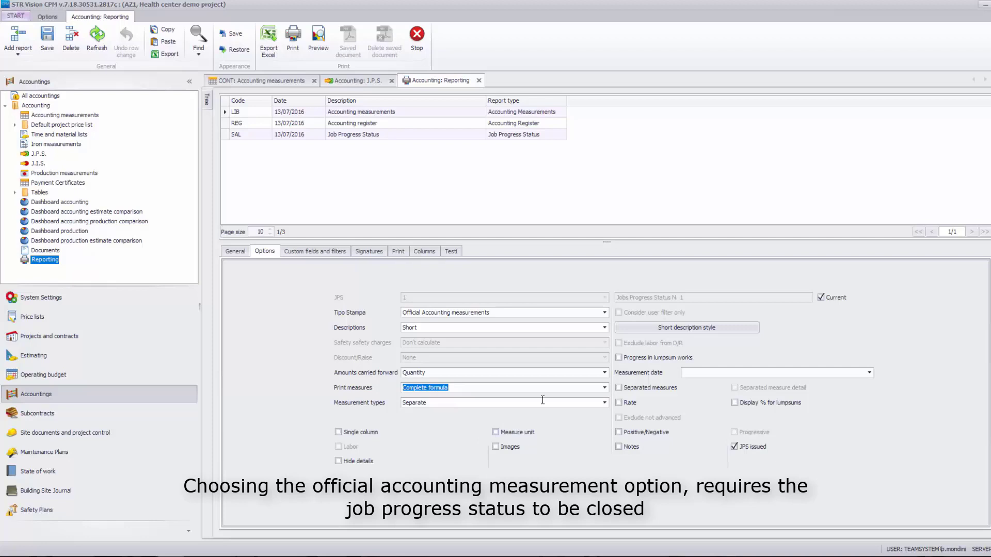
{"action": "left_click", "coordinate": [604, 313]}
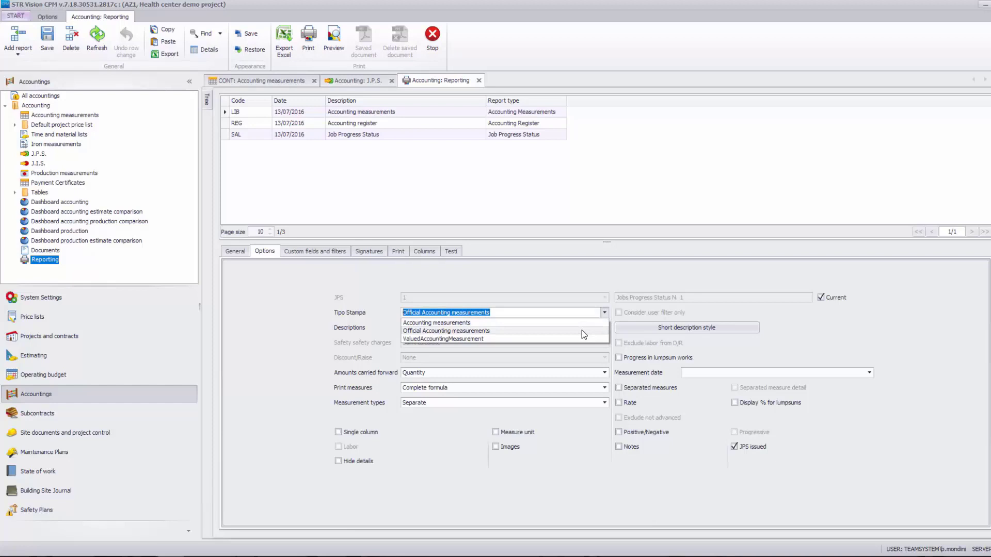
{"action": "left_click", "coordinate": [581, 290]}
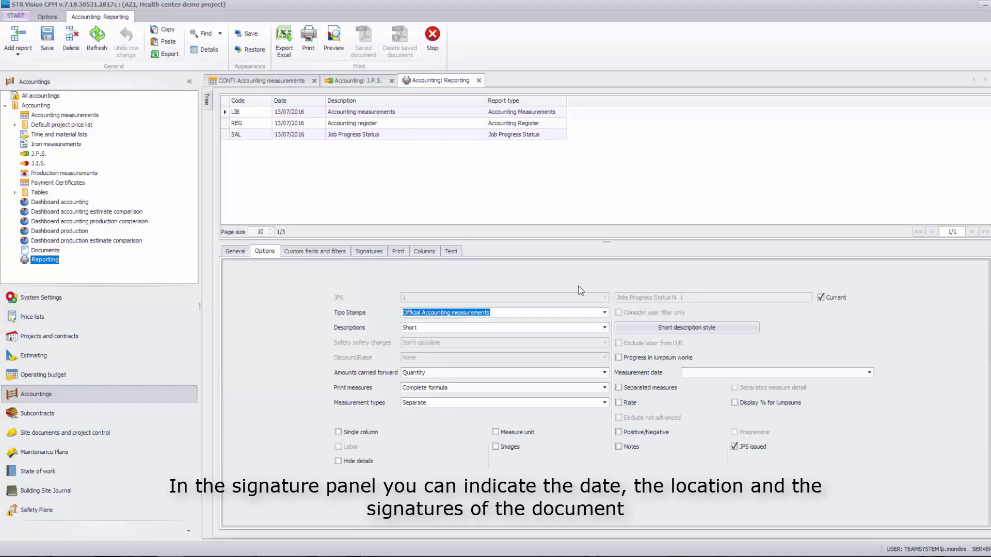
Enable signature issue for the Accounting measurements report, with location Mantua and date 07/06/2017
{"action": "left_click", "coordinate": [378, 252]}
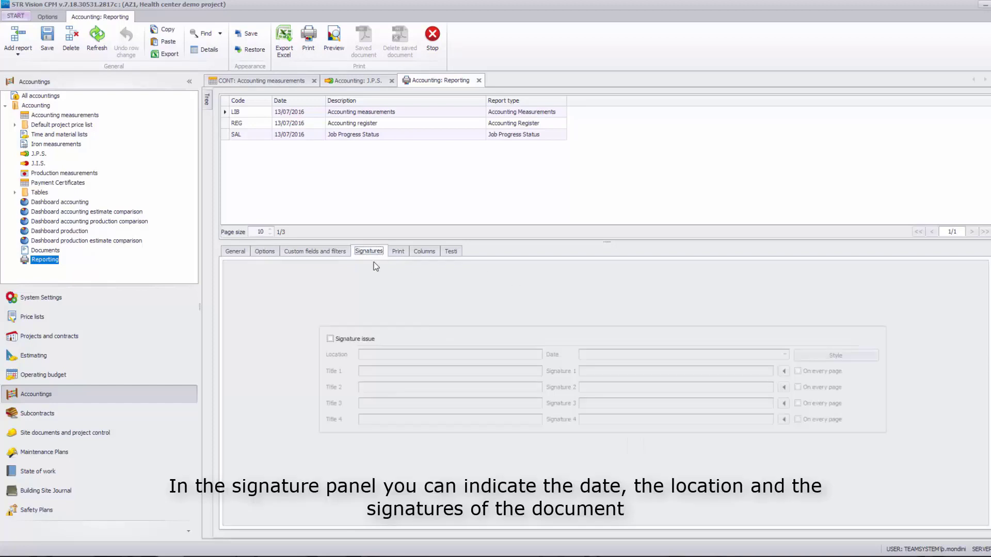
{"action": "left_click", "coordinate": [360, 340]}
{"action": "left_click", "coordinate": [369, 352]}
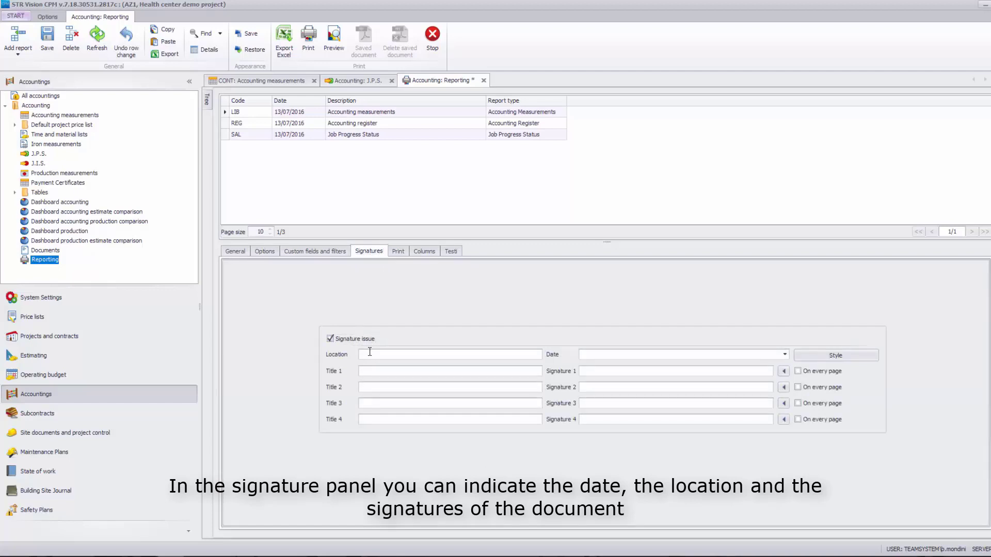
{"action": "type", "text": "Mantua"}
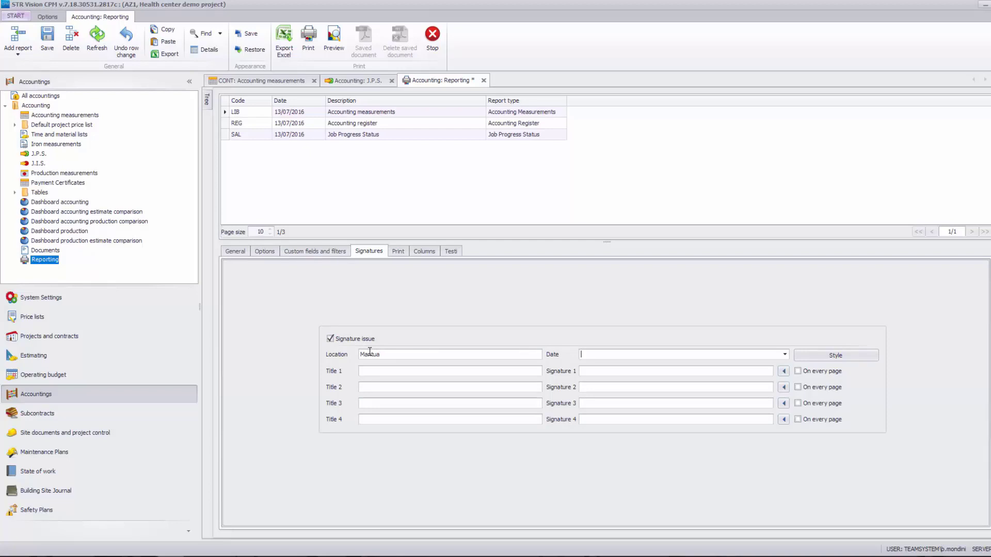
{"action": "left_click", "coordinate": [785, 355]}
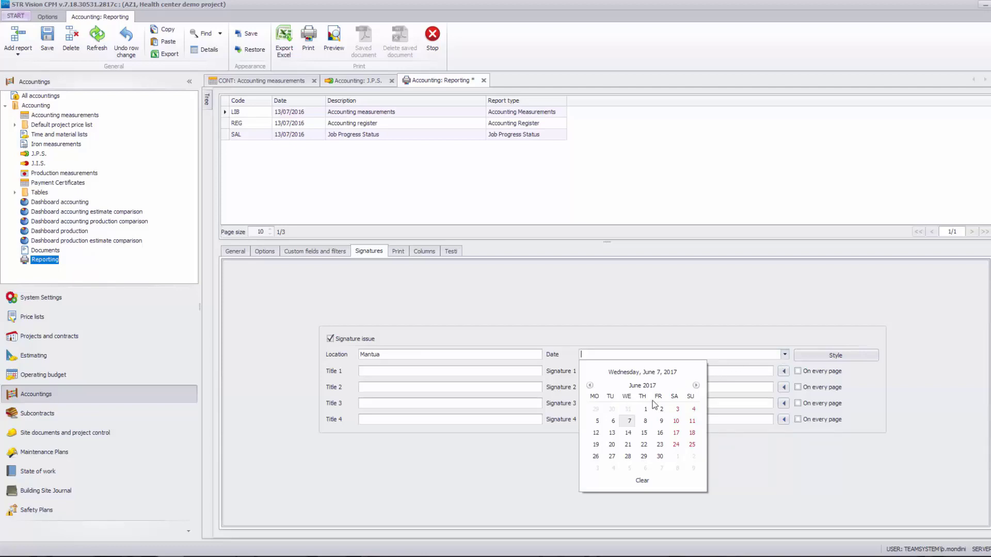
{"action": "left_click", "coordinate": [629, 421]}
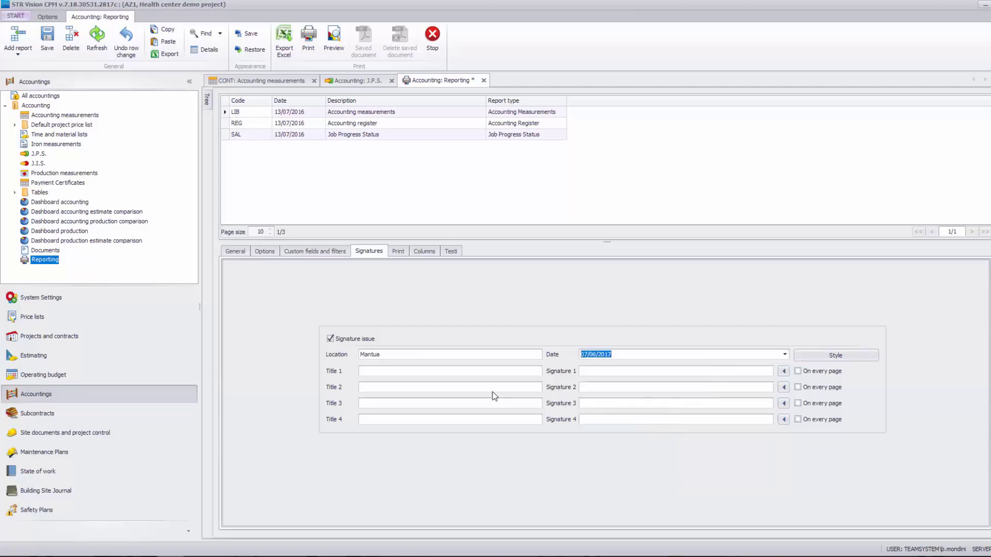
{"action": "left_click", "coordinate": [464, 375]}
Preview the Accounting measurements report (LIB), look through its page and close the preview
{"action": "left_click", "coordinate": [232, 113]}
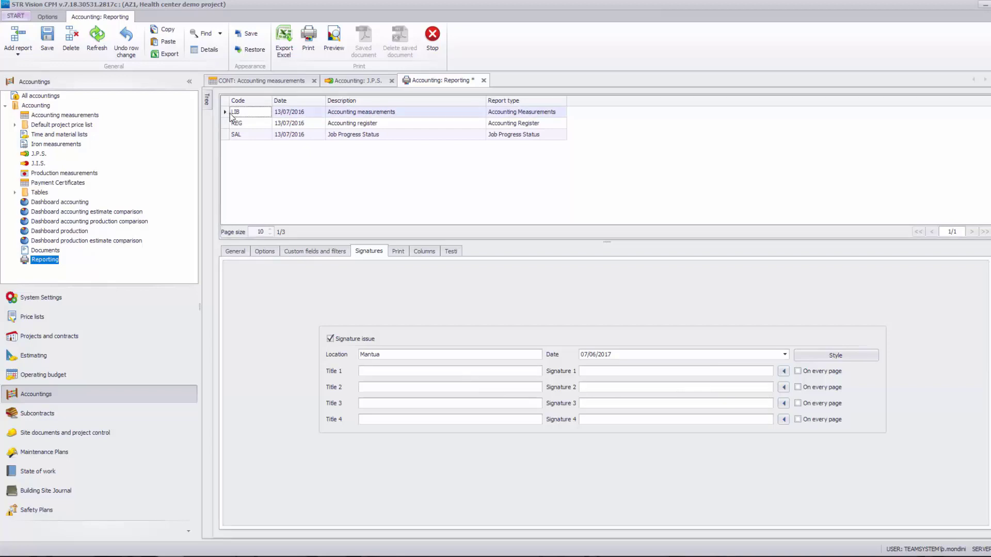
{"action": "left_click", "coordinate": [340, 45]}
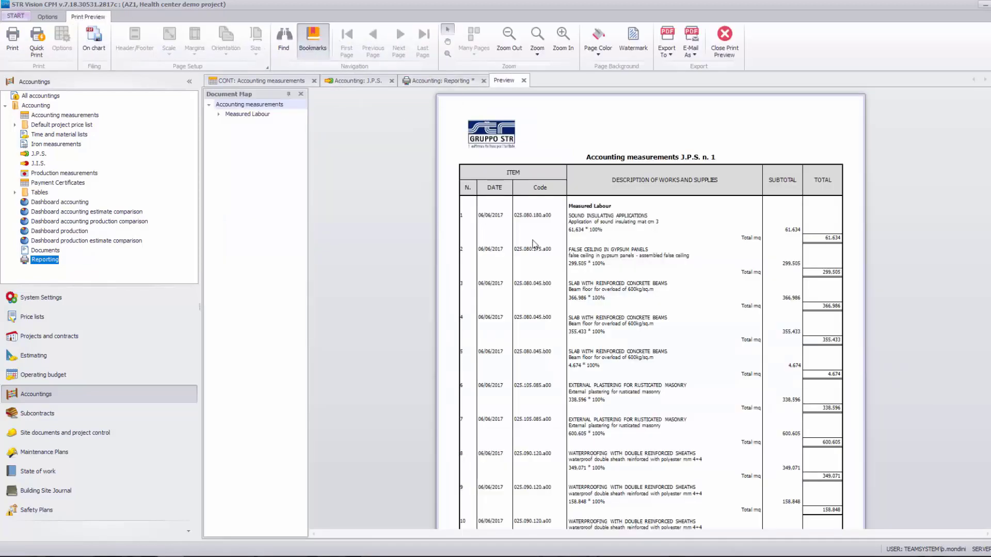
{"action": "scroll", "coordinate": [539, 245], "scroll_direction": "down", "scroll_amount": 3}
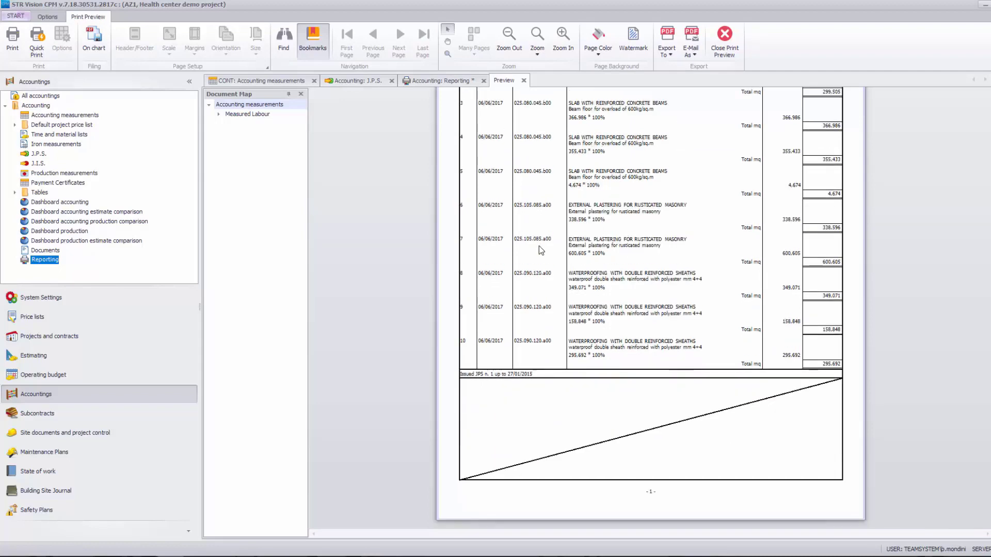
{"action": "scroll", "coordinate": [538, 246], "scroll_direction": "up", "scroll_amount": 2}
{"action": "scroll", "coordinate": [539, 246], "scroll_direction": "up", "scroll_amount": 2}
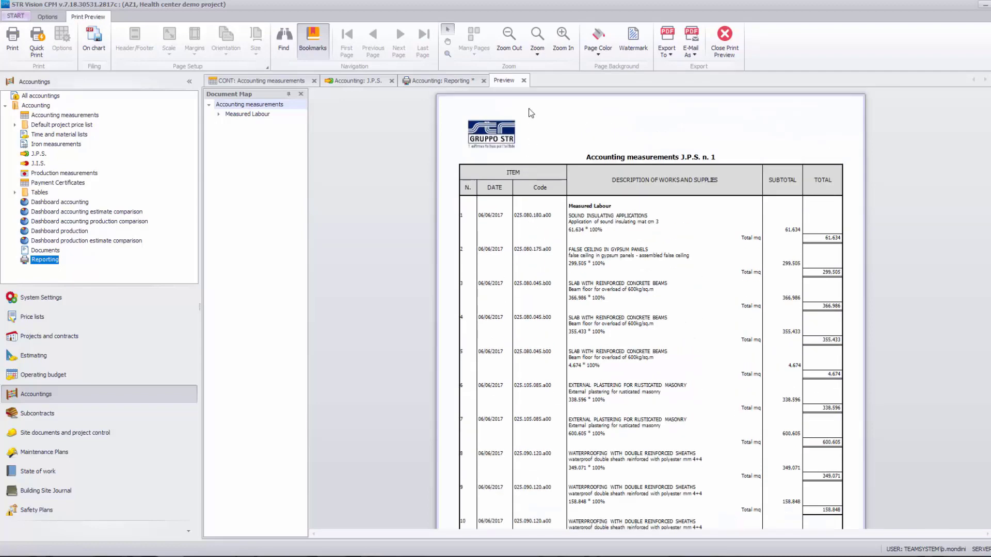
{"action": "left_click", "coordinate": [524, 80]}
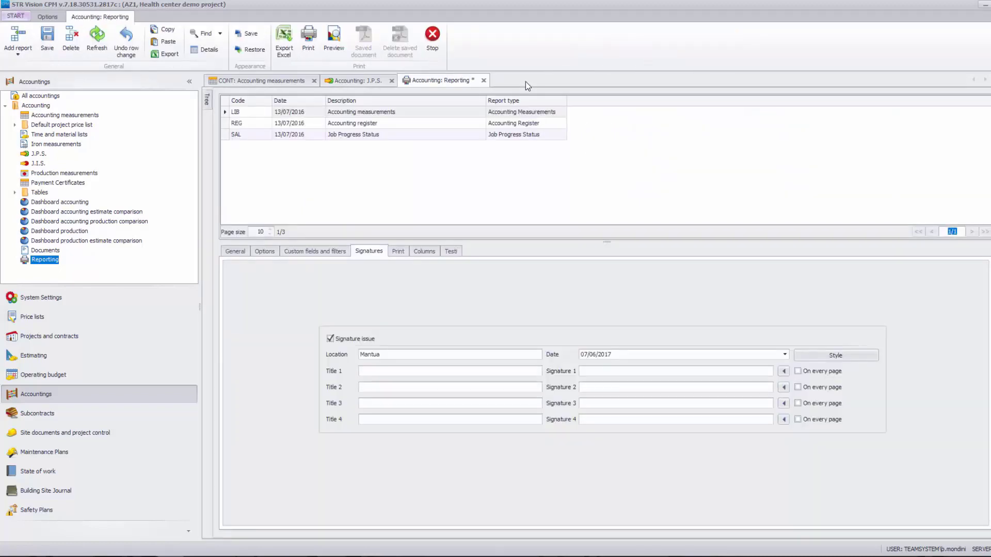
Check the register type choices of the Accounting register report (REG), then preview it and look through its page
{"action": "left_click", "coordinate": [230, 123]}
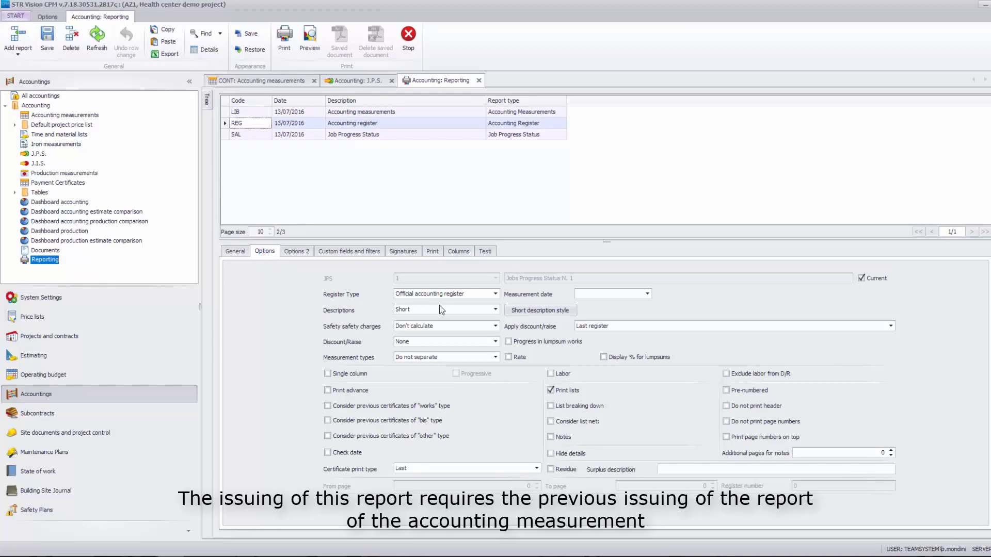
{"action": "left_click", "coordinate": [494, 297]}
{"action": "left_click", "coordinate": [494, 297]}
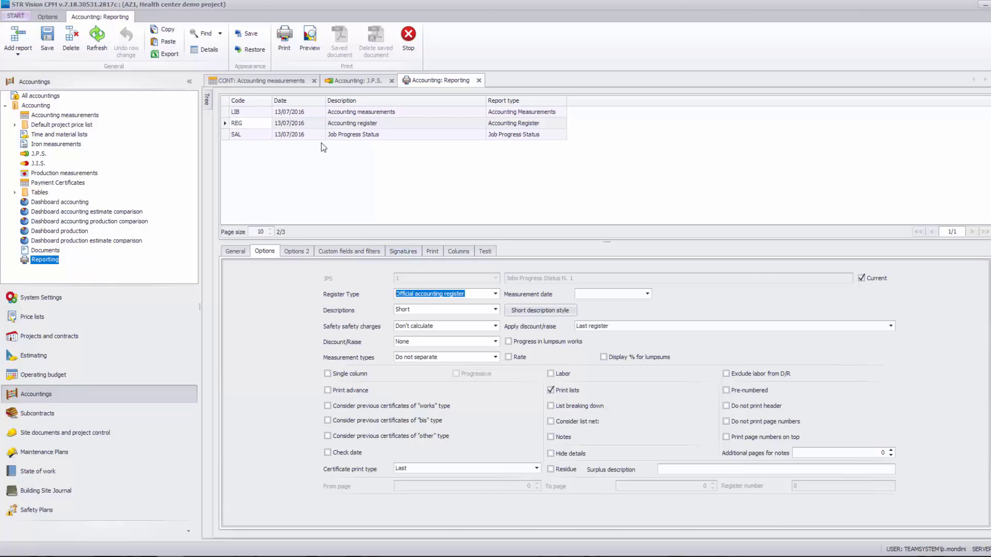
{"action": "left_click", "coordinate": [310, 49]}
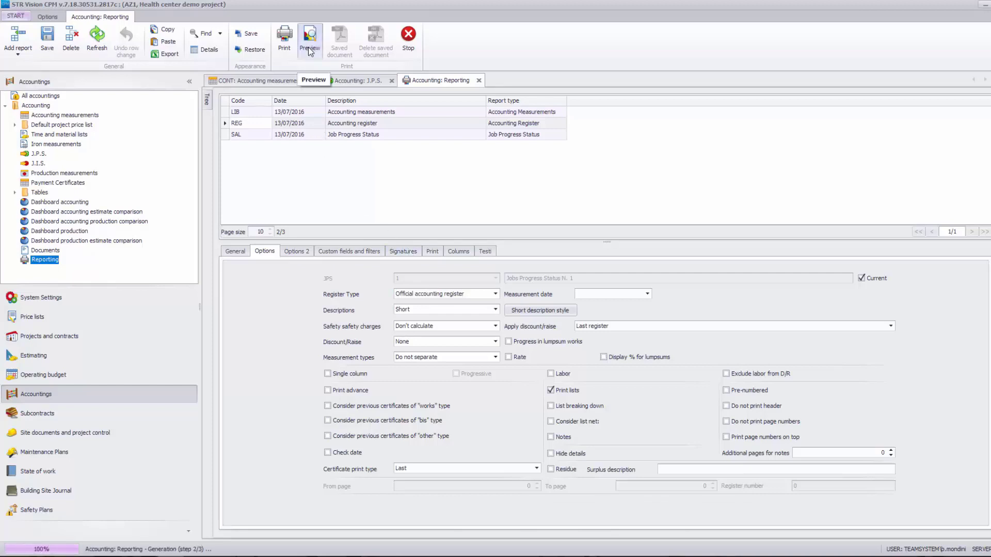
{"action": "scroll", "coordinate": [509, 346], "scroll_direction": "down", "scroll_amount": 2}
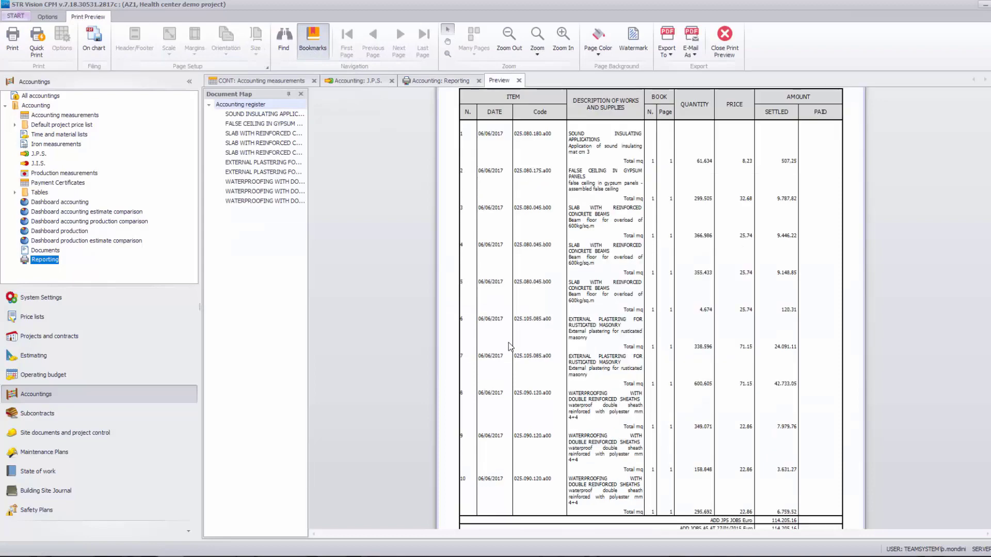
{"action": "scroll", "coordinate": [510, 345], "scroll_direction": "down", "scroll_amount": 2}
{"action": "scroll", "coordinate": [509, 346], "scroll_direction": "up", "scroll_amount": 5}
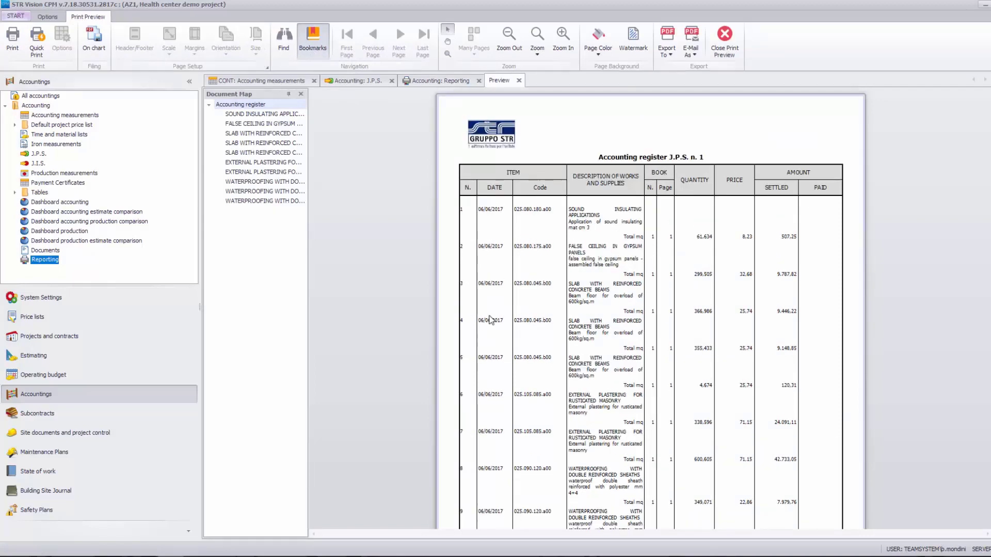
Enable signature issue for the Accounting register report, entering Mantua as location and choosing a signature date, then return to its print options
{"action": "left_click", "coordinate": [450, 81]}
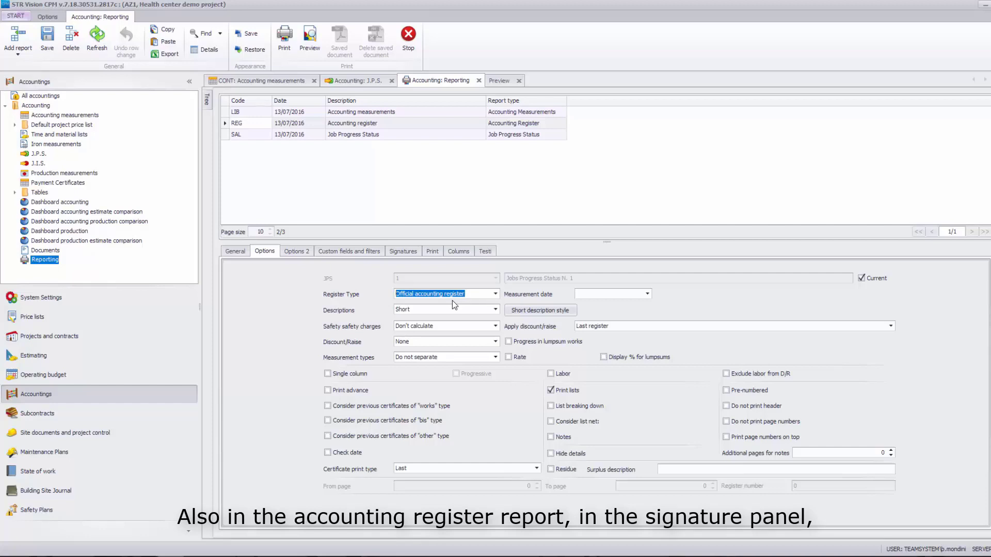
{"action": "left_click", "coordinate": [405, 256]}
{"action": "left_click", "coordinate": [355, 339]}
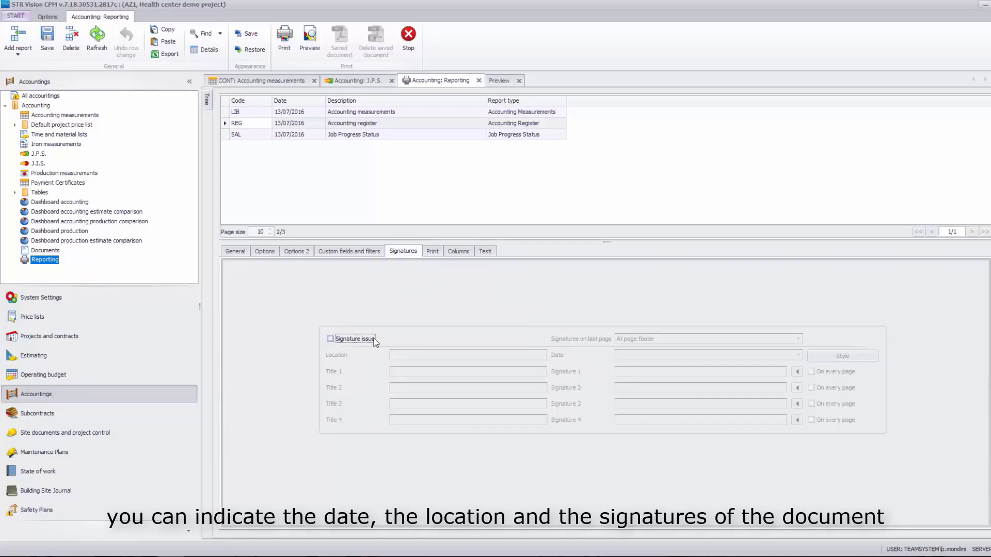
{"action": "left_click", "coordinate": [411, 355]}
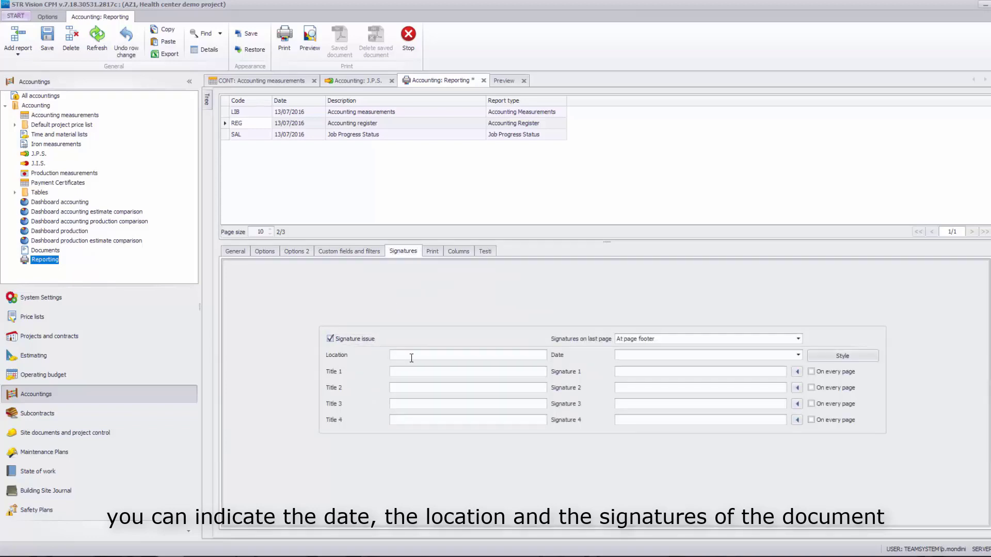
{"action": "type", "text": "Mantua"}
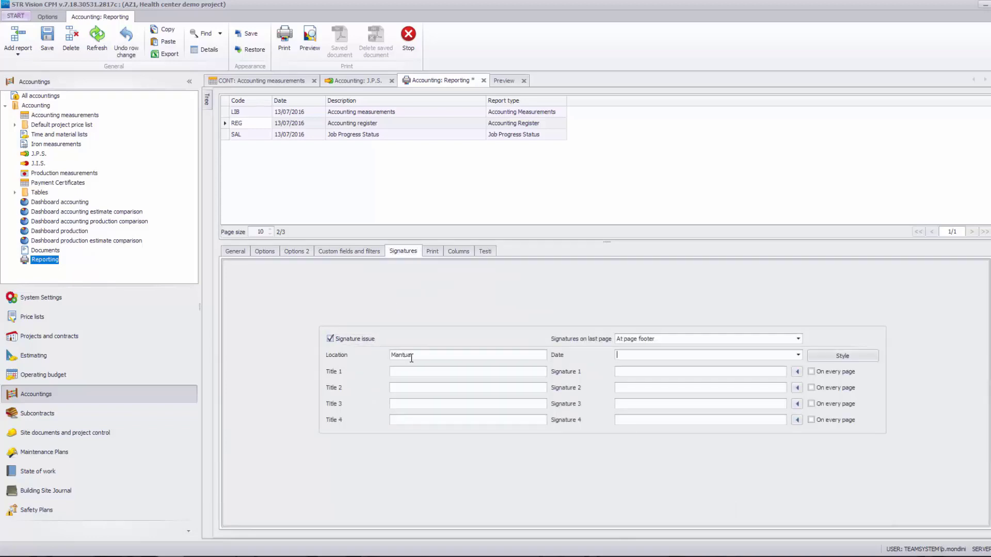
{"action": "left_click", "coordinate": [798, 355]}
{"action": "left_click", "coordinate": [671, 415]}
{"action": "left_click", "coordinate": [272, 255]}
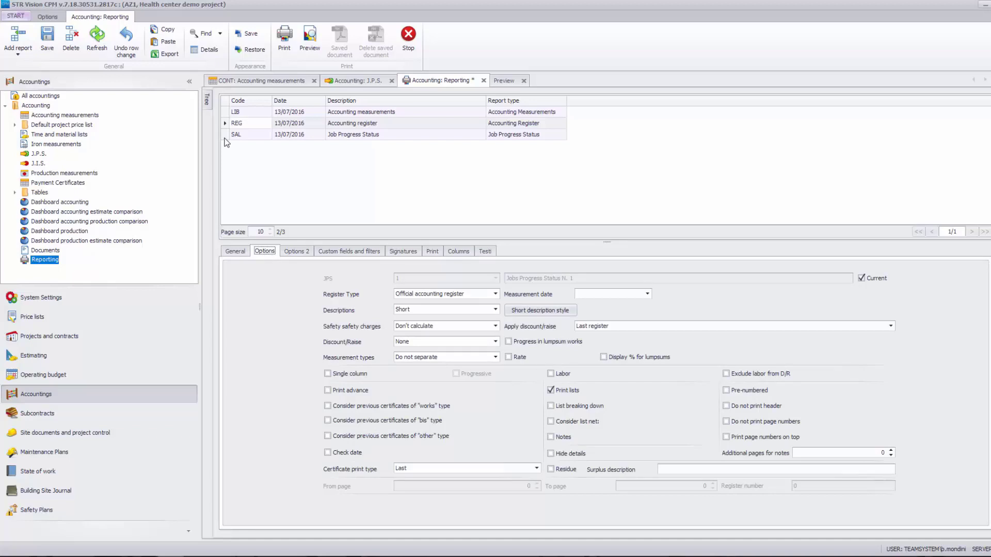
Disable Check JPS in the configuration data of the CONT accounting and save the change
{"action": "left_click", "coordinate": [36, 105]}
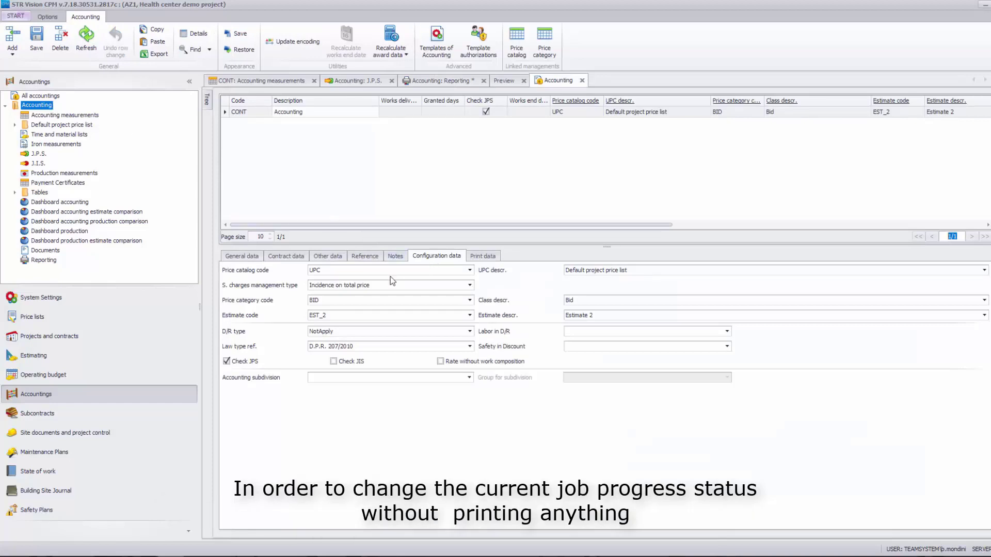
{"action": "left_click", "coordinate": [227, 362]}
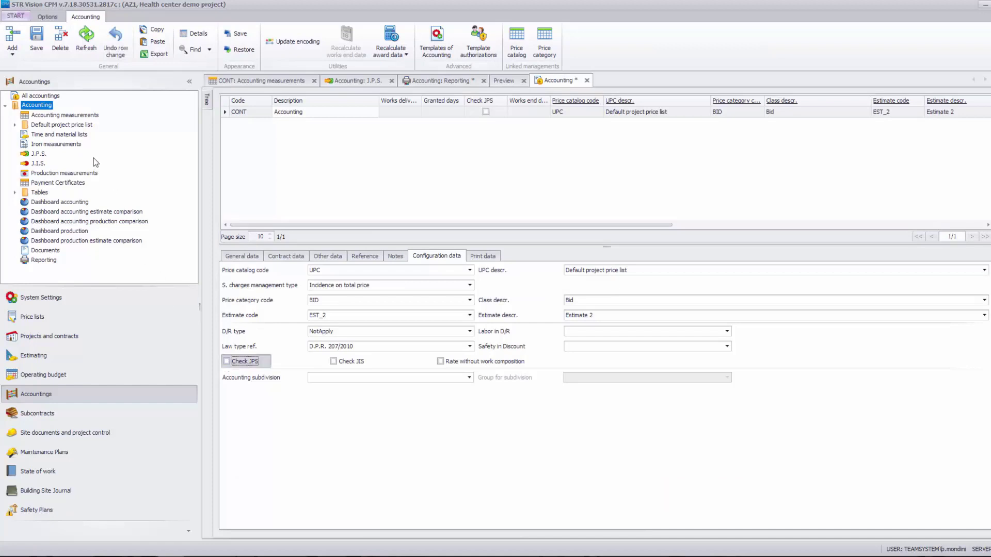
{"action": "left_click", "coordinate": [37, 41]}
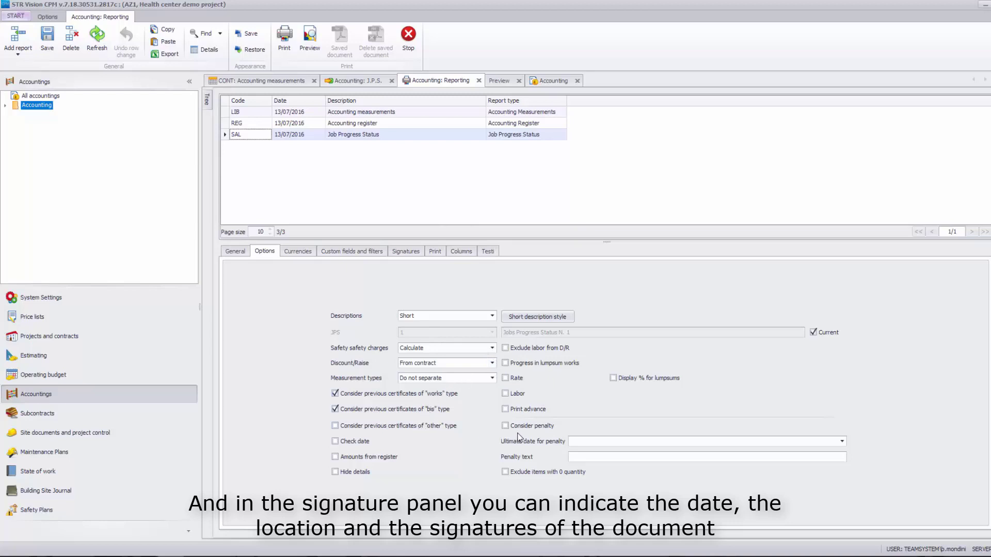
Review the signature settings of the Job Progress Status report (SAL) and generate its preview
{"action": "left_click", "coordinate": [409, 253]}
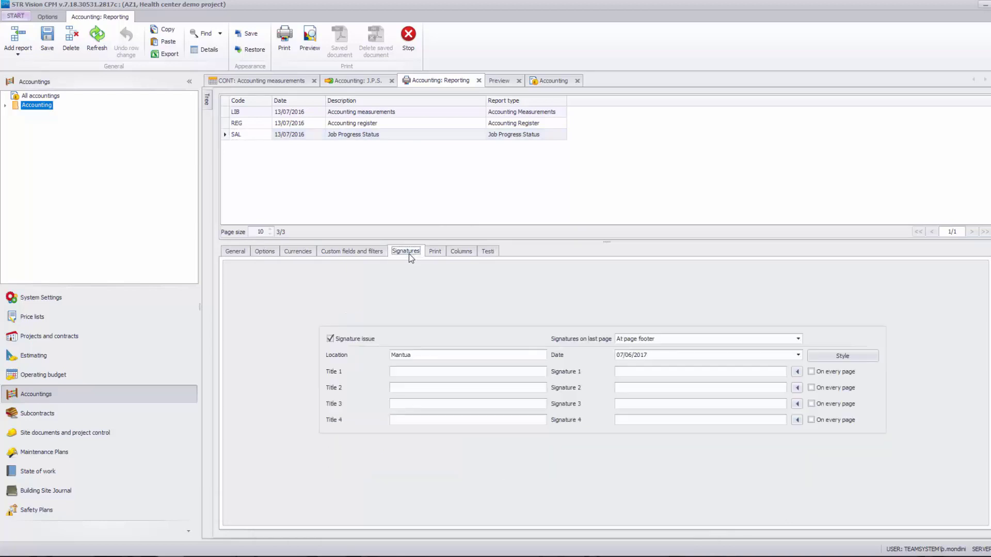
{"action": "left_click", "coordinate": [311, 47]}
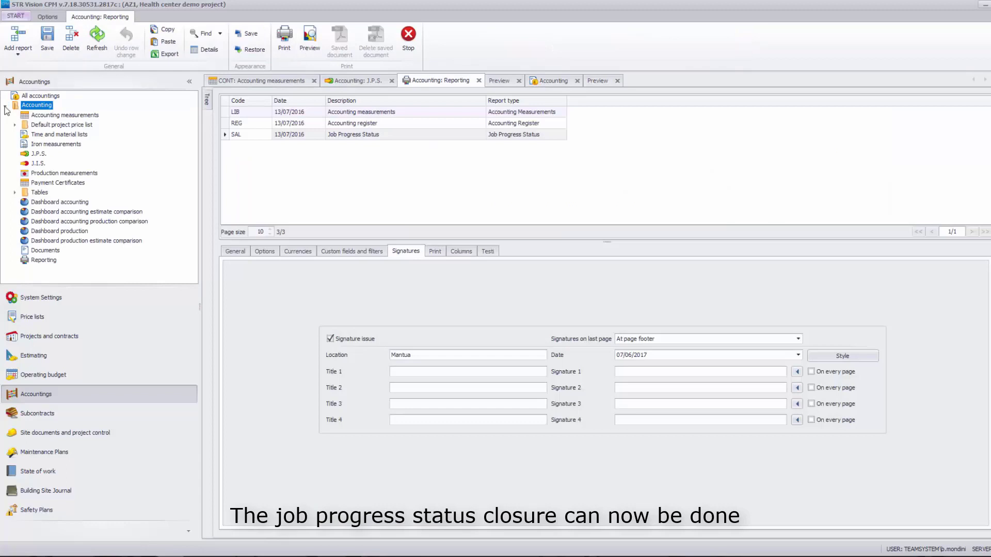
Add a new job progress status record to the accounting's J.P.S. list and set its date to 07/06/2017
{"action": "left_click", "coordinate": [35, 155]}
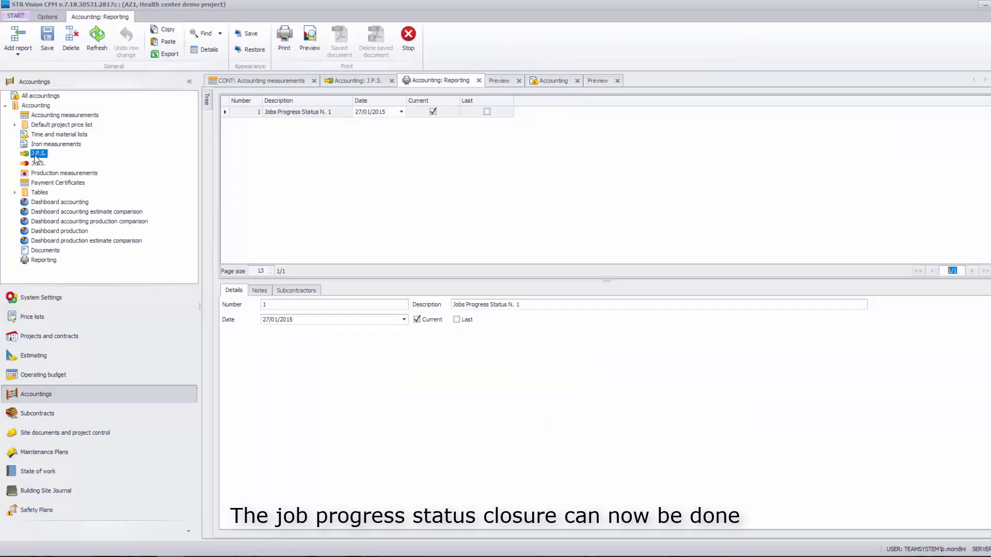
{"action": "left_click", "coordinate": [261, 151]}
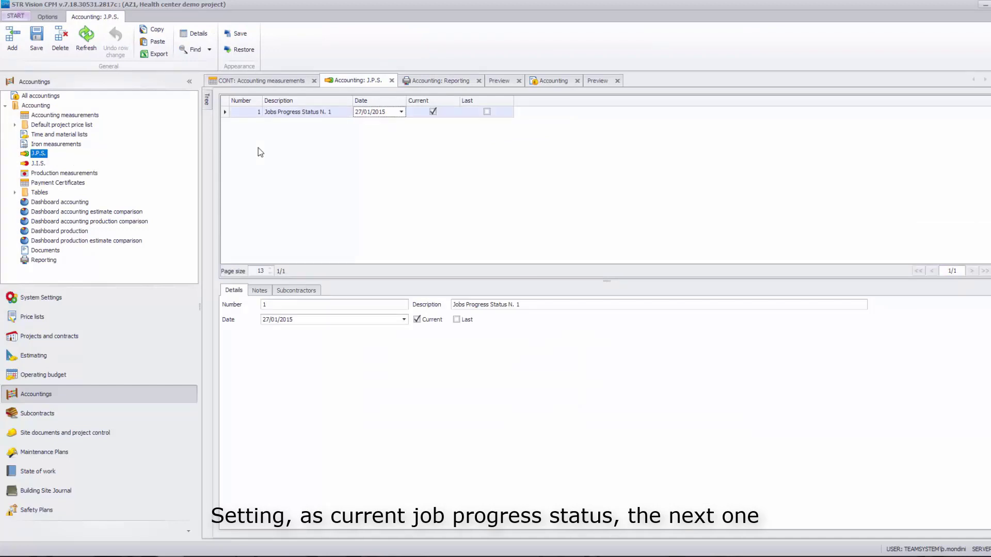
{"action": "left_click", "coordinate": [14, 41]}
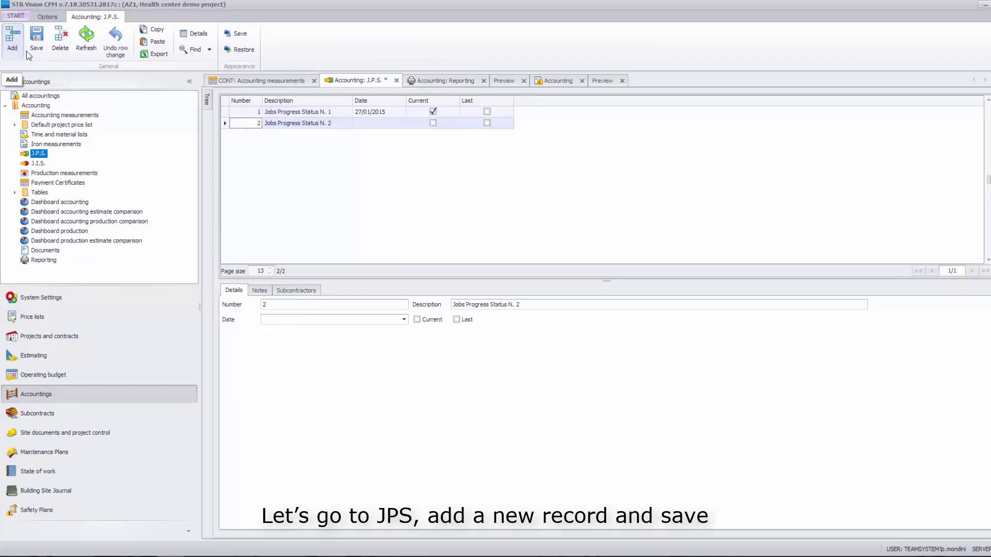
{"action": "left_click", "coordinate": [401, 124]}
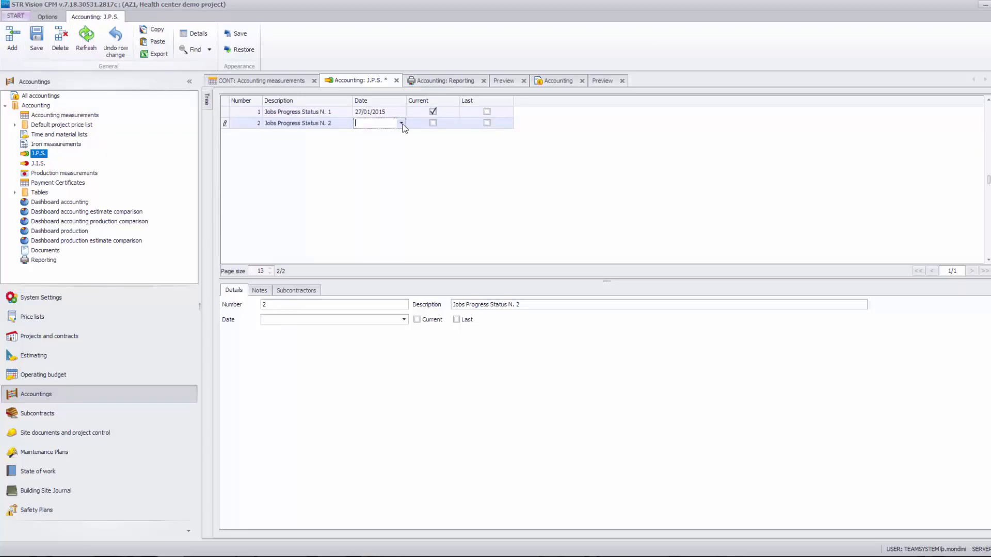
{"action": "left_click", "coordinate": [401, 122]}
{"action": "left_click", "coordinate": [403, 189]}
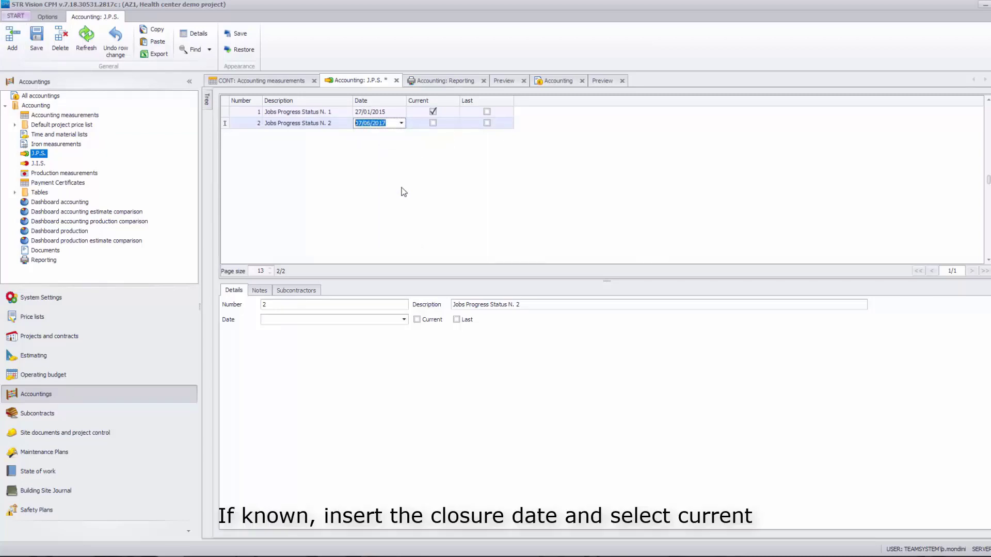
Mark the new Jobs Progress Status N. 2 as current and save the J.P.S. list
{"action": "left_click", "coordinate": [433, 124]}
{"action": "left_click", "coordinate": [433, 124]}
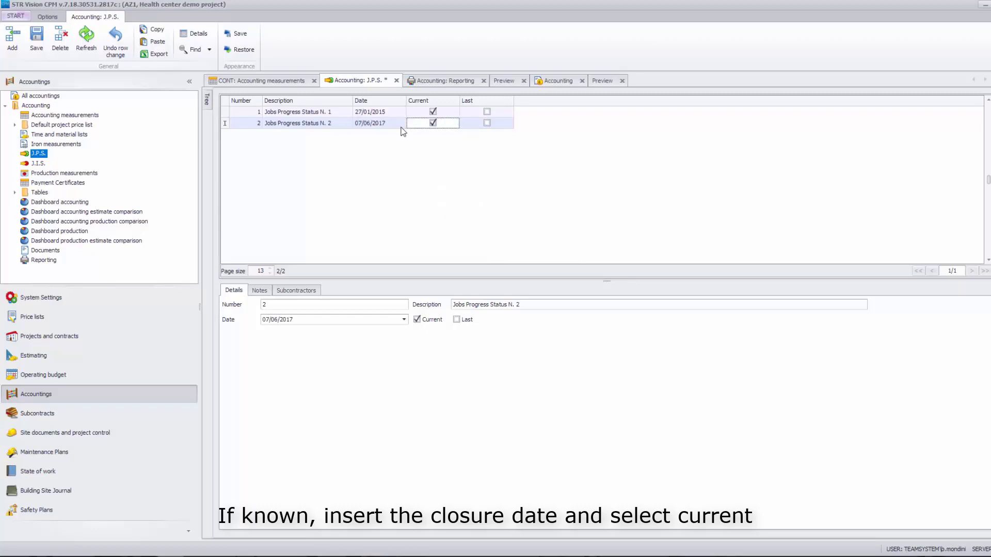
{"action": "left_click", "coordinate": [39, 47]}
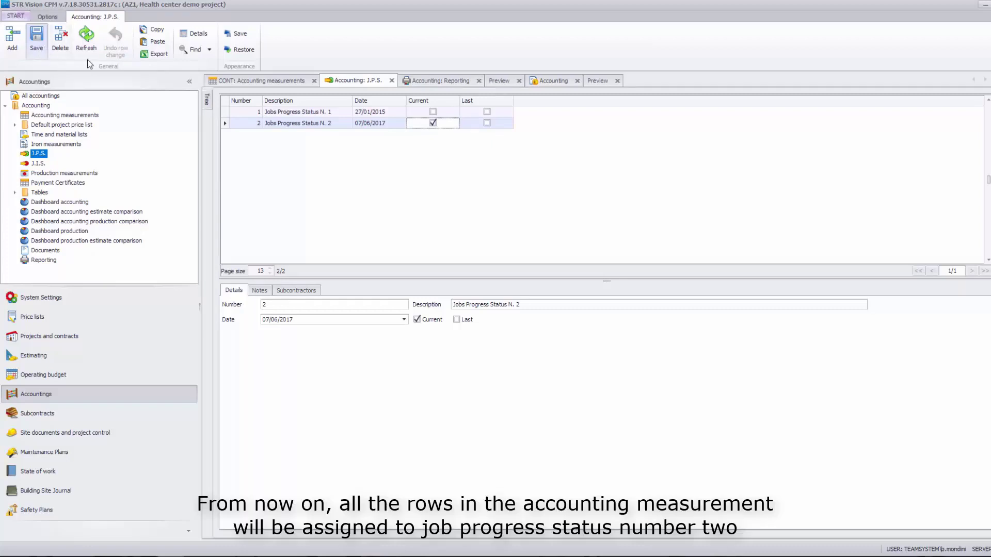
Add a new row after the last entry in the CONT accounting measurements
{"action": "left_click", "coordinate": [251, 81]}
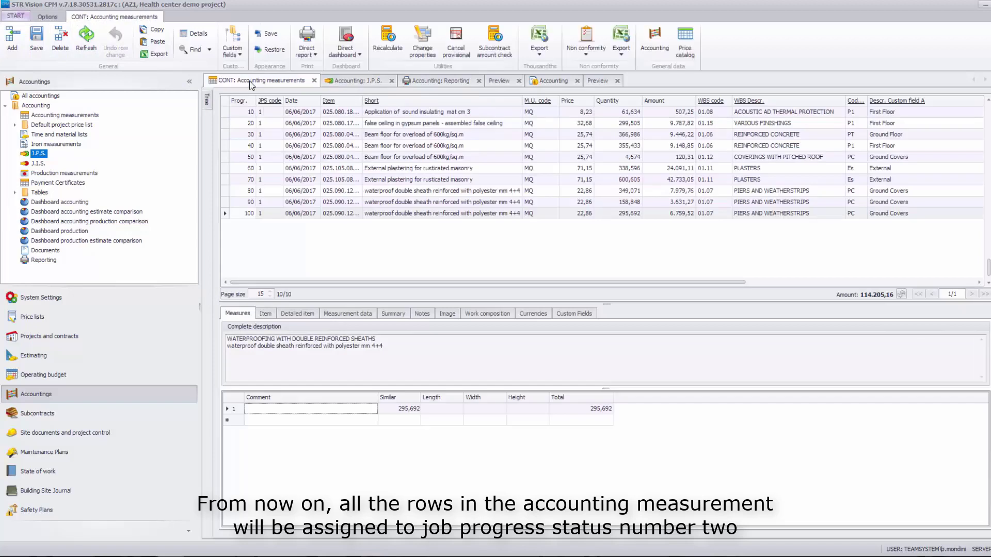
{"action": "left_click", "coordinate": [272, 224]}
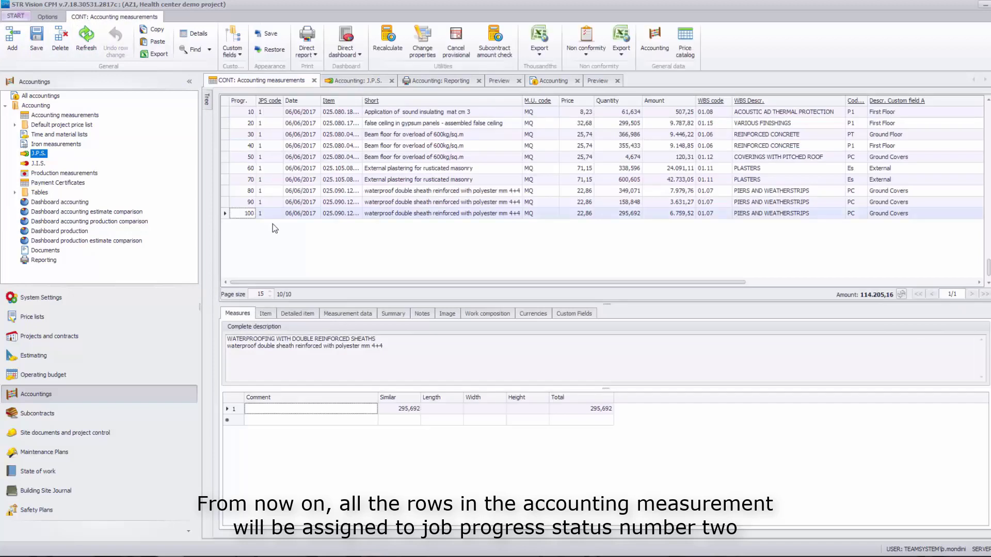
{"action": "left_click", "coordinate": [13, 42]}
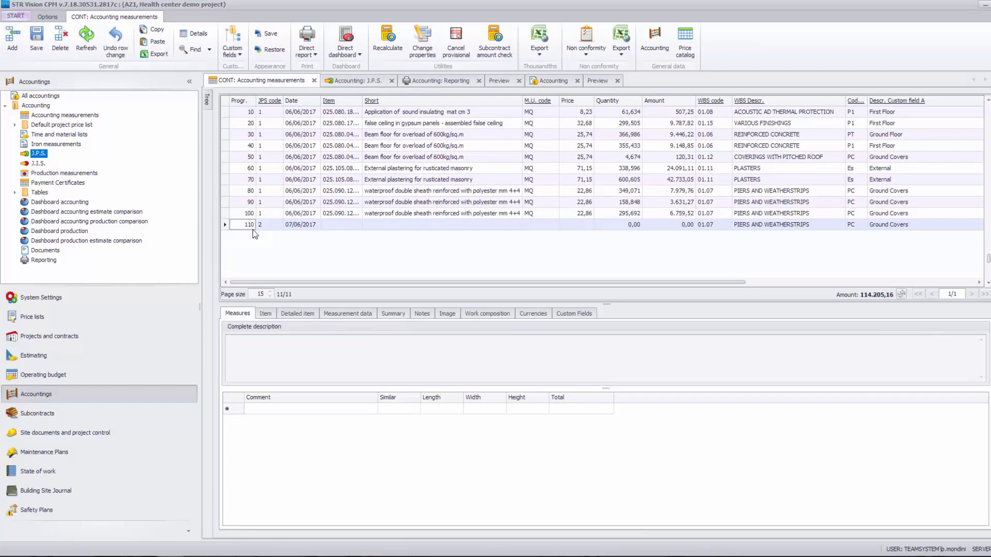
Assign the "from 1 January 2009" item listed under Team Leader to the new measurement row and save it
{"action": "left_click", "coordinate": [358, 225]}
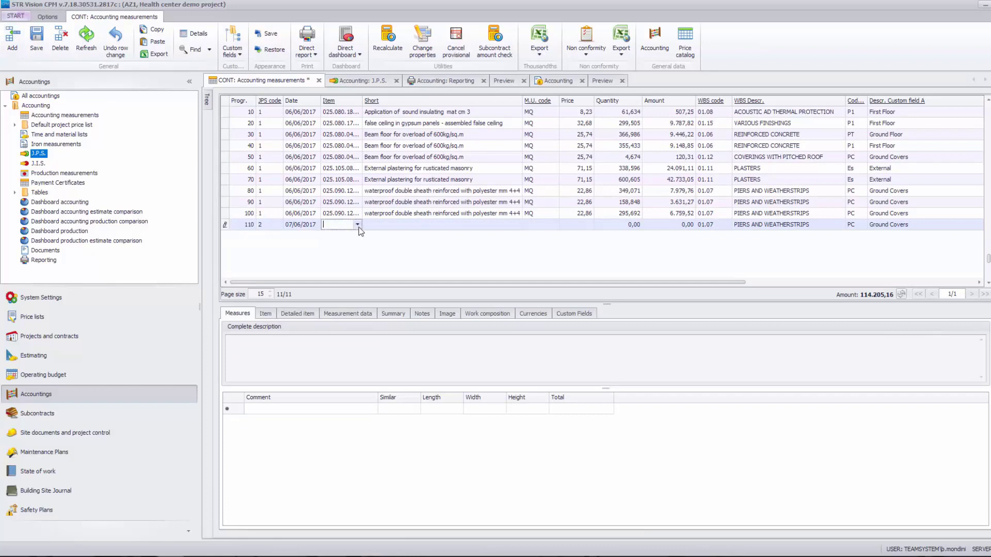
{"action": "left_click", "coordinate": [357, 225]}
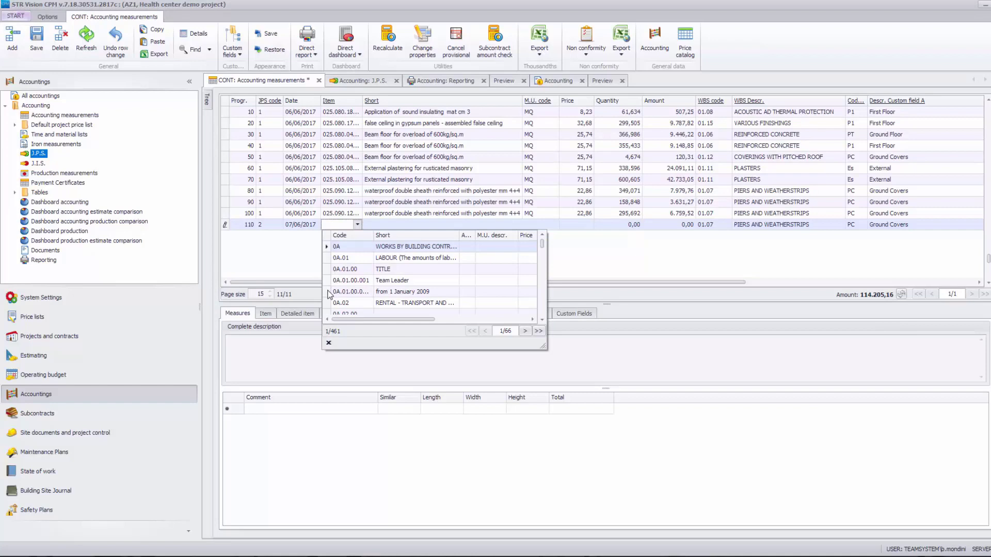
{"action": "left_click", "coordinate": [329, 293]}
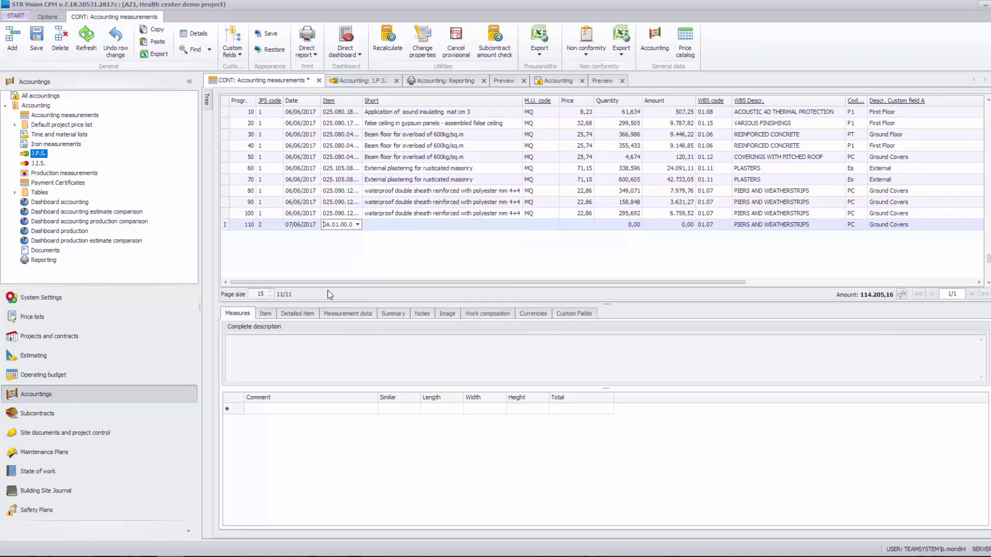
{"action": "key", "text": "Tab"}
{"action": "key", "text": "Tab"}
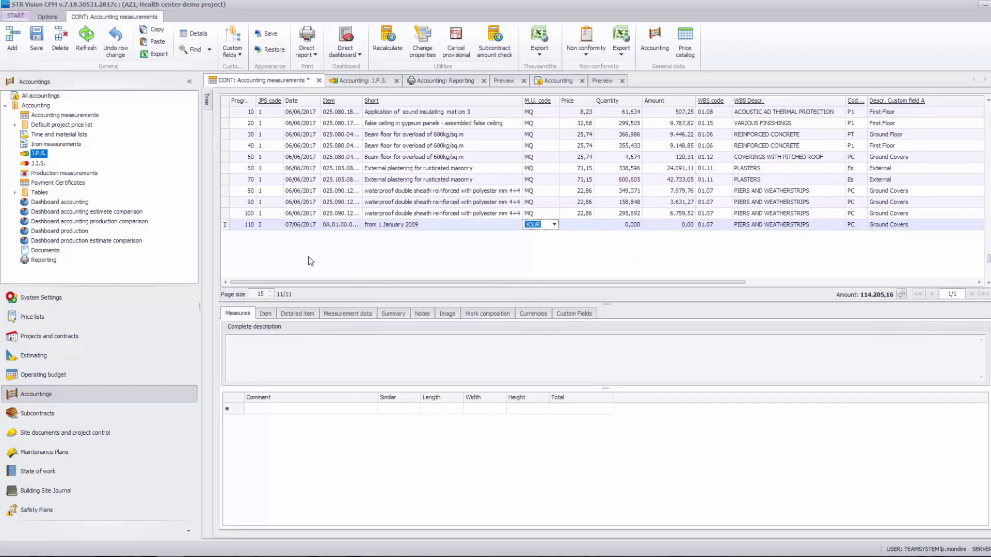
{"action": "left_click", "coordinate": [35, 49]}
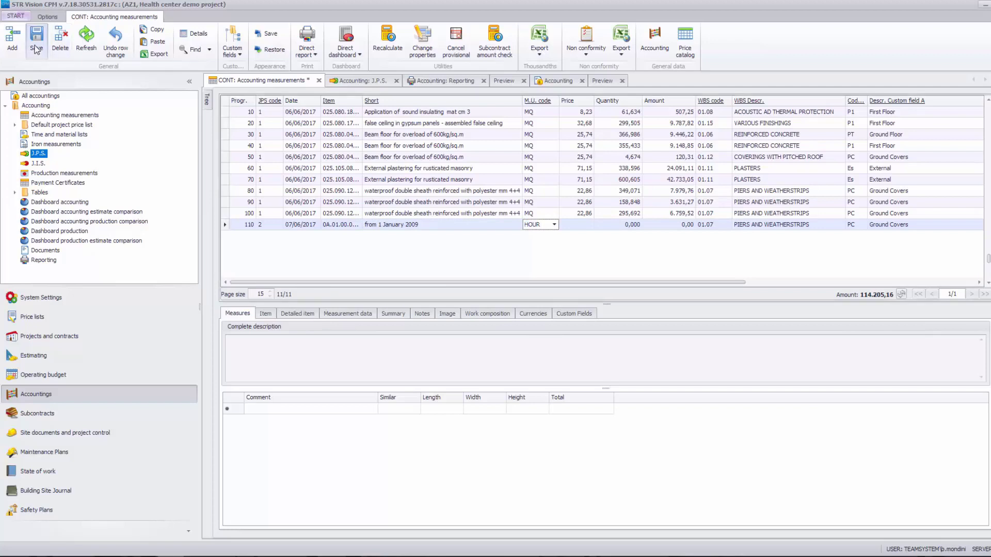